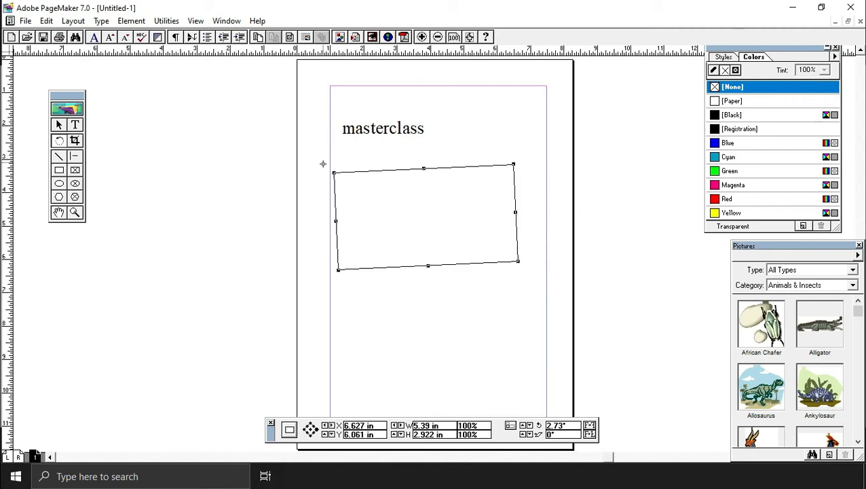
- Rotate the rectangle around its upper-left corner until it overlaps the page's left edge, and rotate the masterclass text block to about 16.5°
drag(334, 172, 306, 205)
click(383, 126)
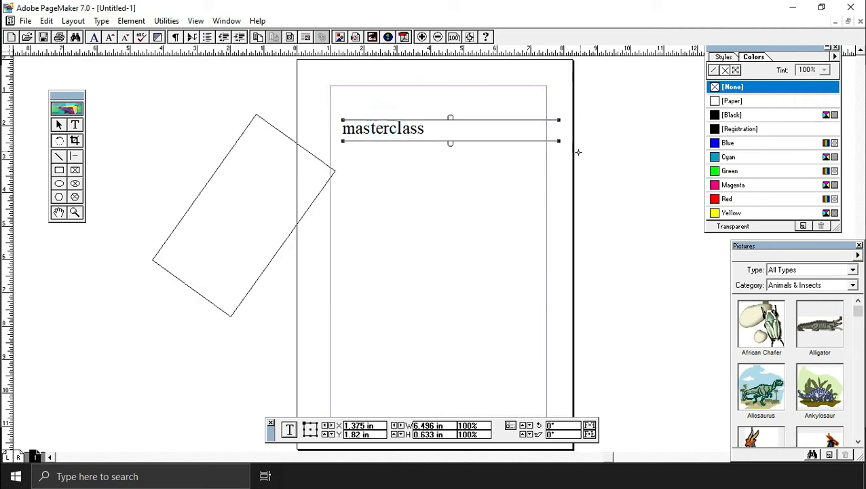
drag(559, 141, 592, 129)
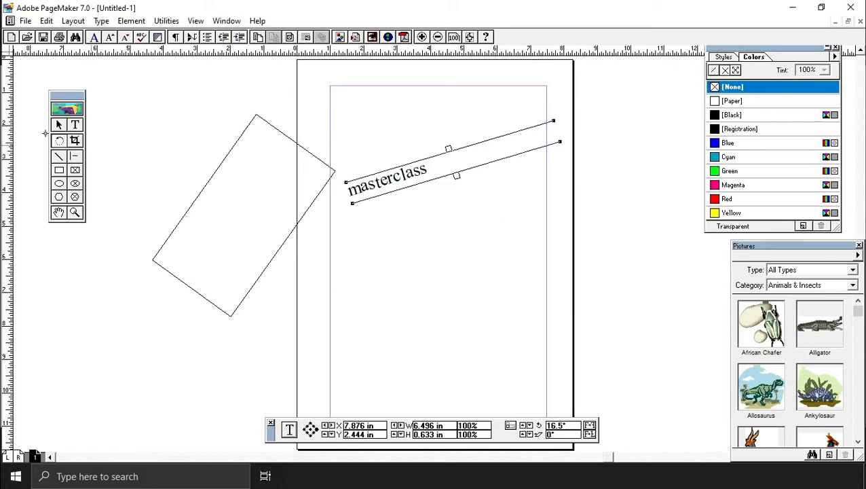
click(63, 126)
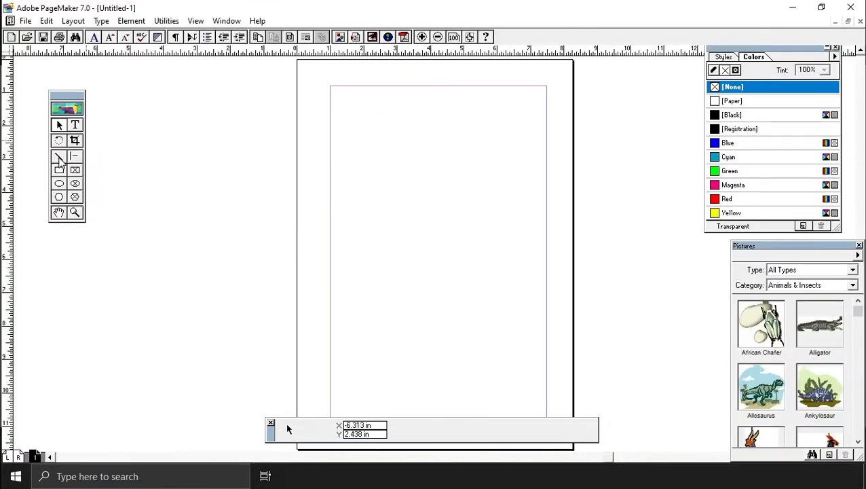
- Draw five crossing lines at various angles across the page with the Line tool
click(59, 156)
drag(352, 114, 512, 241)
drag(432, 104, 355, 251)
drag(351, 175, 553, 173)
drag(505, 206, 422, 340)
drag(390, 271, 530, 351)
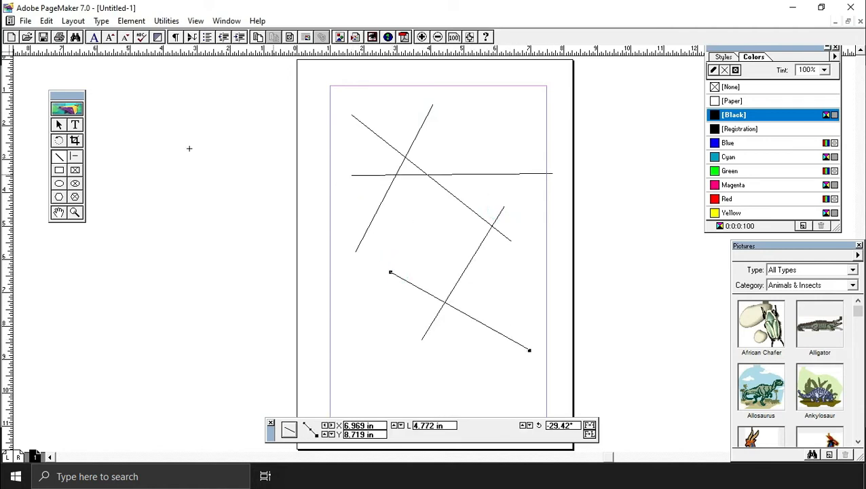
click(58, 125)
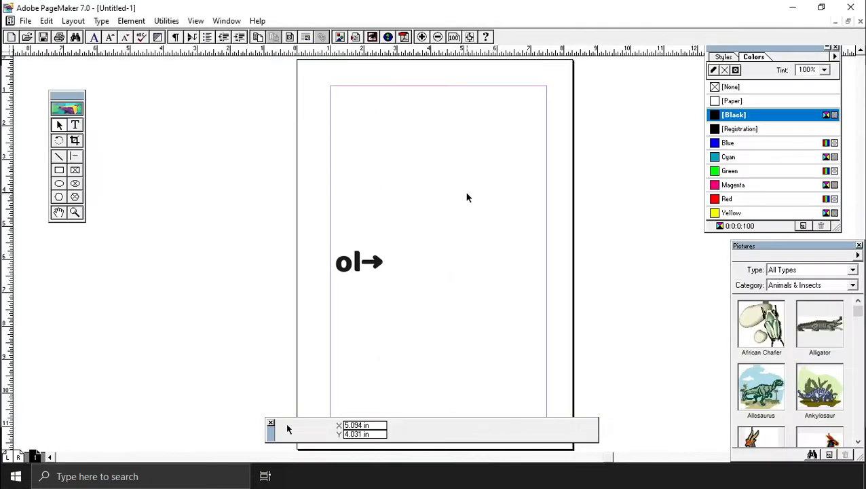
click(459, 193)
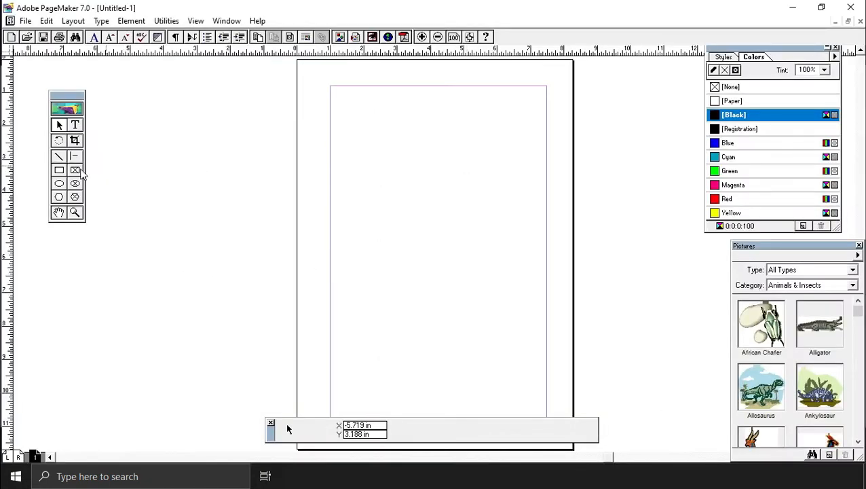
- Draw three rectangles of different sizes down the page, a large one above a wide flat one and a smaller one below
click(59, 170)
drag(363, 106, 530, 221)
drag(364, 244, 554, 279)
drag(402, 288, 522, 378)
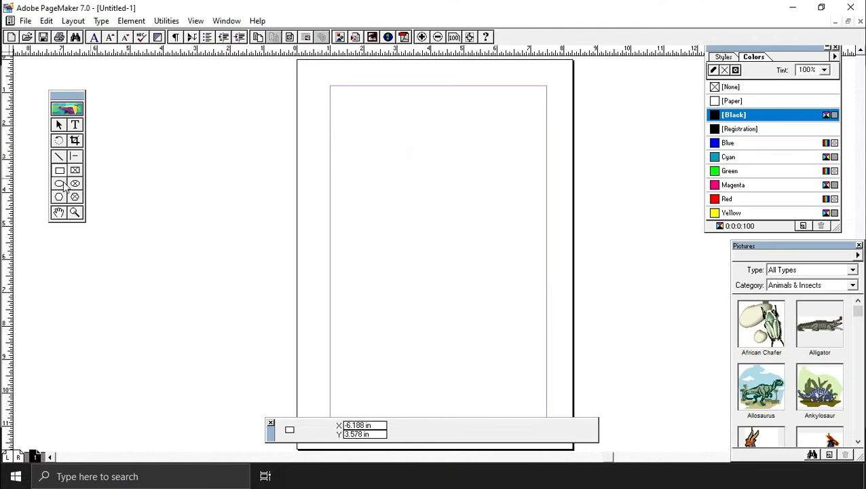
- Draw a large ellipse in the page's upper half and a wide, flat ellipse below it
click(59, 184)
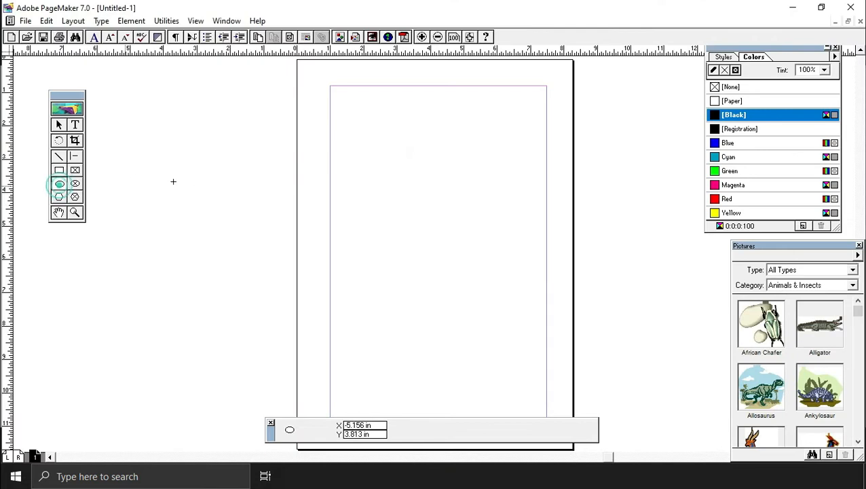
drag(370, 127, 538, 232)
drag(315, 278, 524, 331)
click(406, 155)
drag(547, 302, 561, 309)
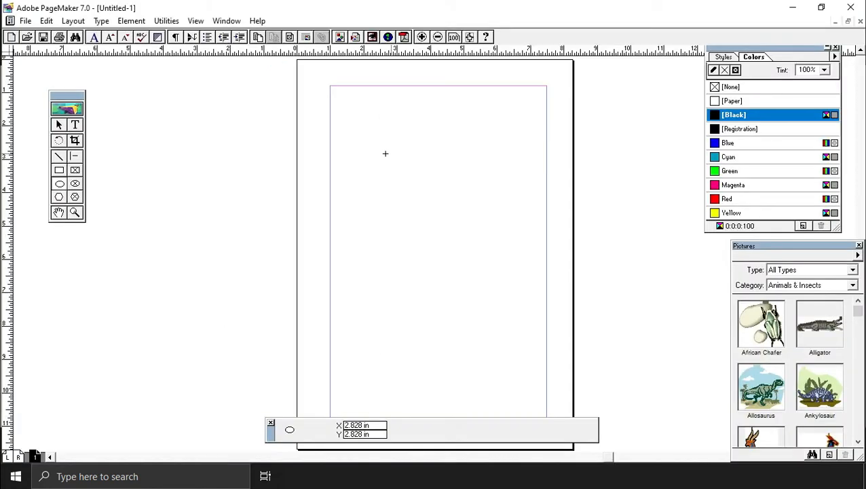
- Draw two hexagons one above the other with the Polygon tool, the lower one about 3.9 by 3.5 in
click(59, 197)
drag(385, 118, 529, 248)
drag(370, 254, 502, 373)
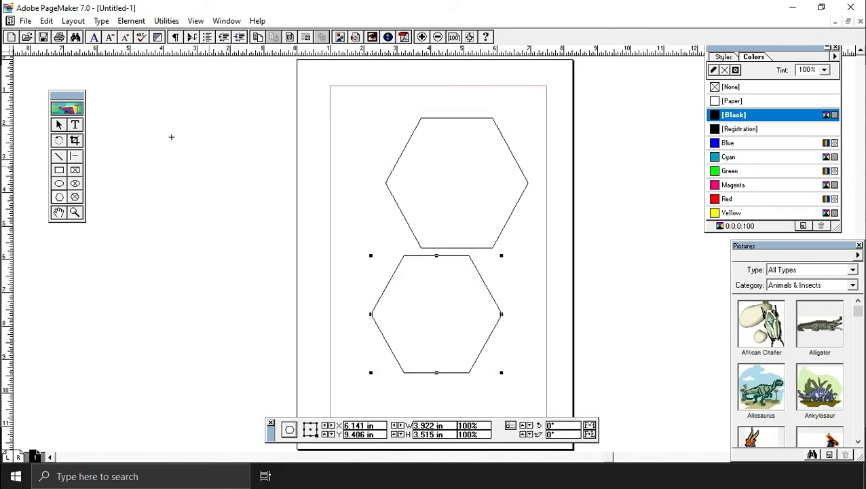
- Turn the lower hexagon into a star by setting its polygon settings to 11 sides and a 49% star inset
click(131, 20)
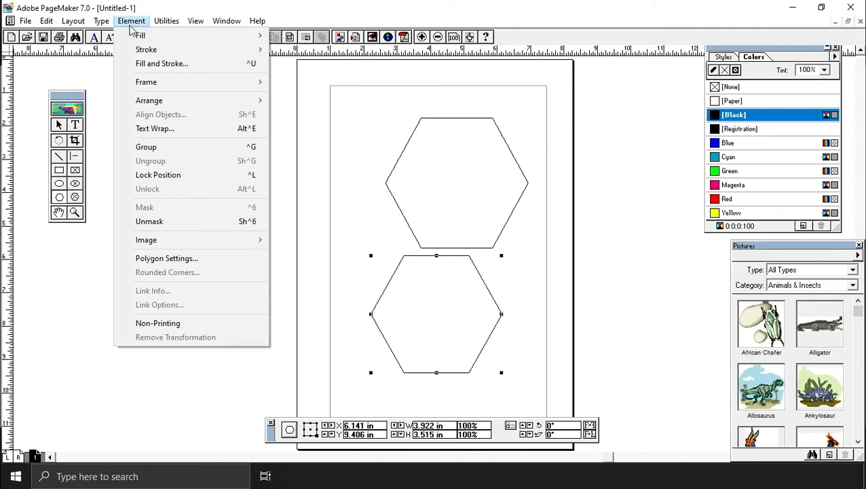
click(190, 258)
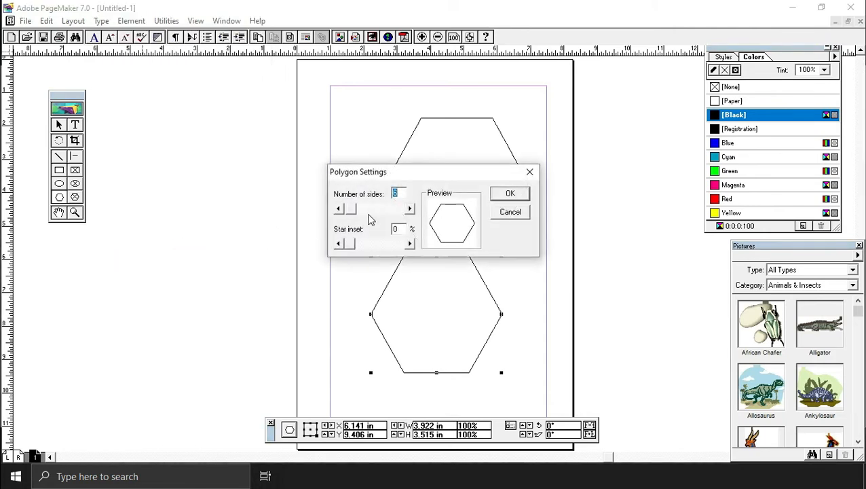
mouse_move(354, 211)
mouse_down()
mouse_move(374, 212)
mouse_move(357, 215)
mouse_up()
drag(352, 246, 375, 246)
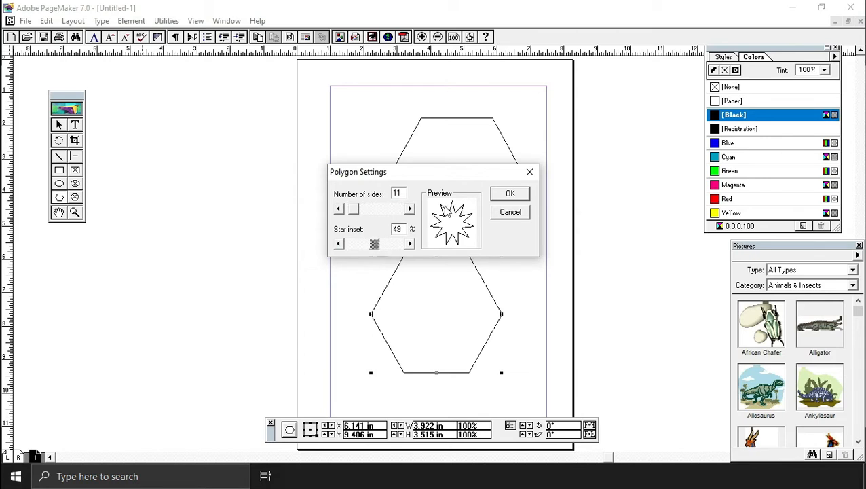
click(511, 195)
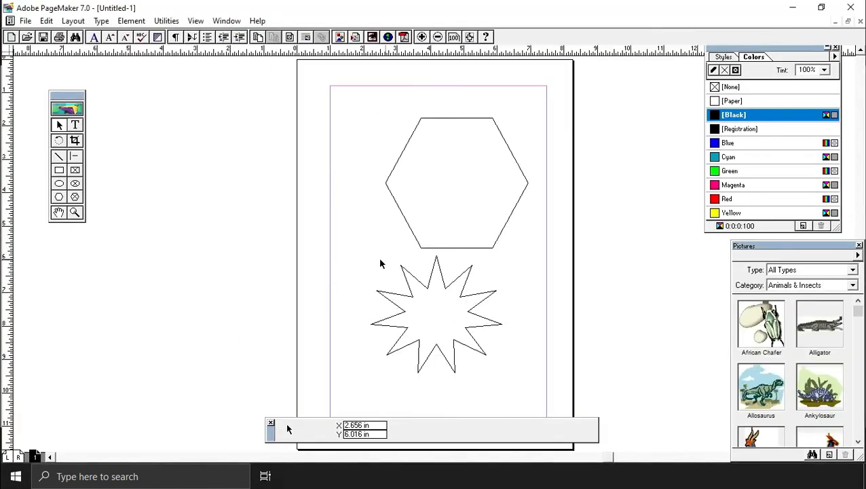
click(59, 213)
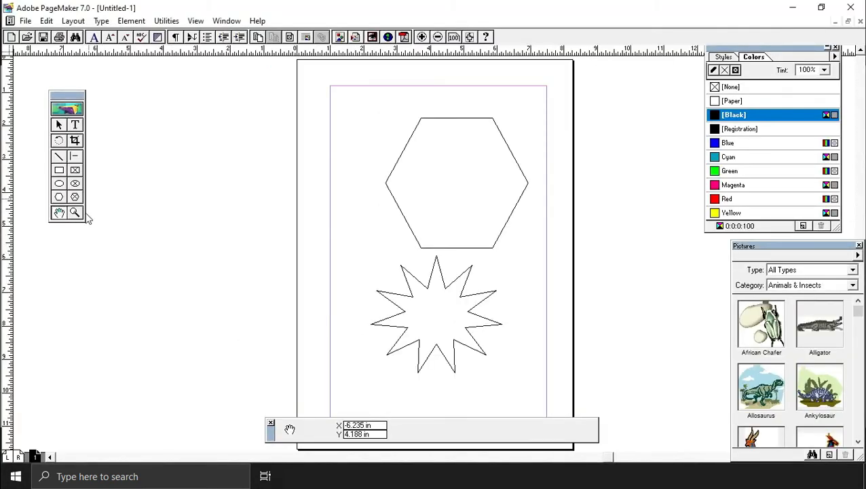
mouse_move(405, 204)
mouse_down()
mouse_move(387, 155)
mouse_move(301, 178)
mouse_move(356, 192)
mouse_move(290, 194)
mouse_move(508, 195)
mouse_move(402, 193)
mouse_up()
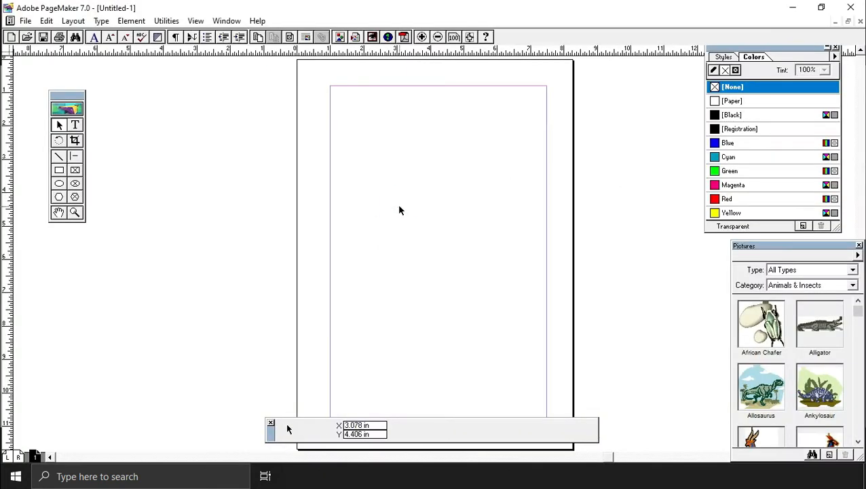
- Add the text "masterclass" at the page's left margin near the top
click(74, 125)
click(338, 113)
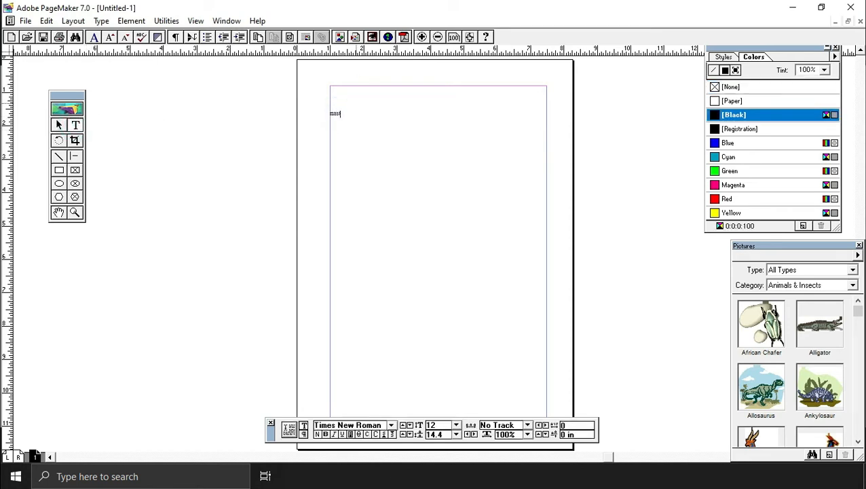
text(masterclass)
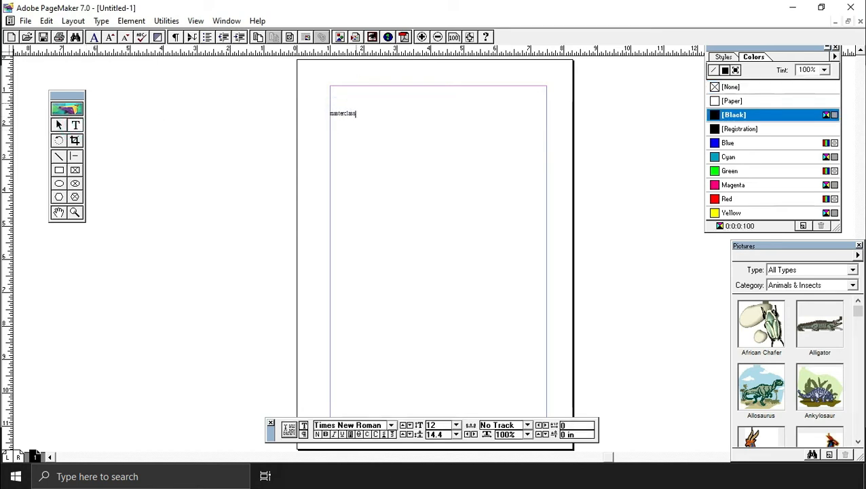
- Enlarge the word masterclass to 36 points and further to 72 points
click(366, 116)
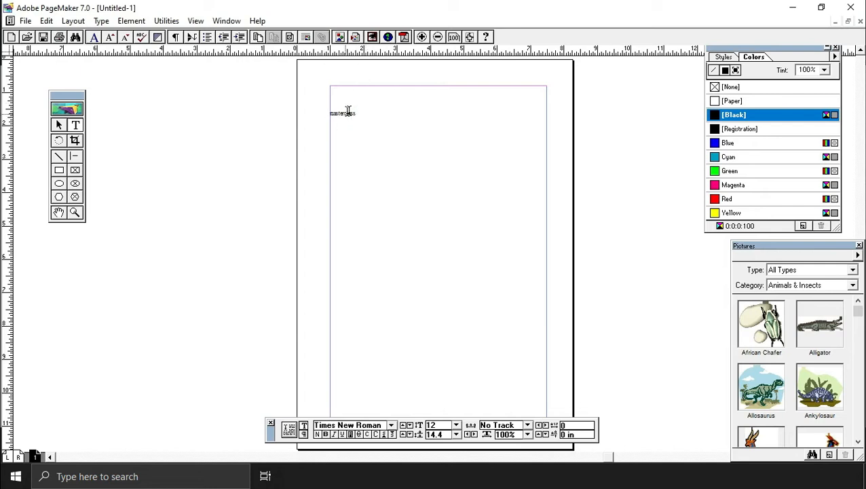
drag(335, 110, 320, 112)
click(457, 425)
click(438, 407)
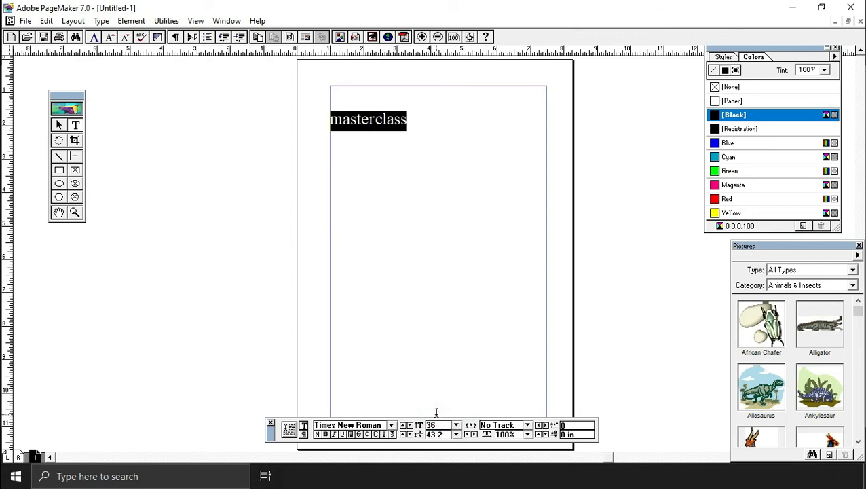
click(457, 426)
click(437, 414)
- Try out type styles on the masterclass text: bold, back to normal, italic, underline and small caps
click(325, 434)
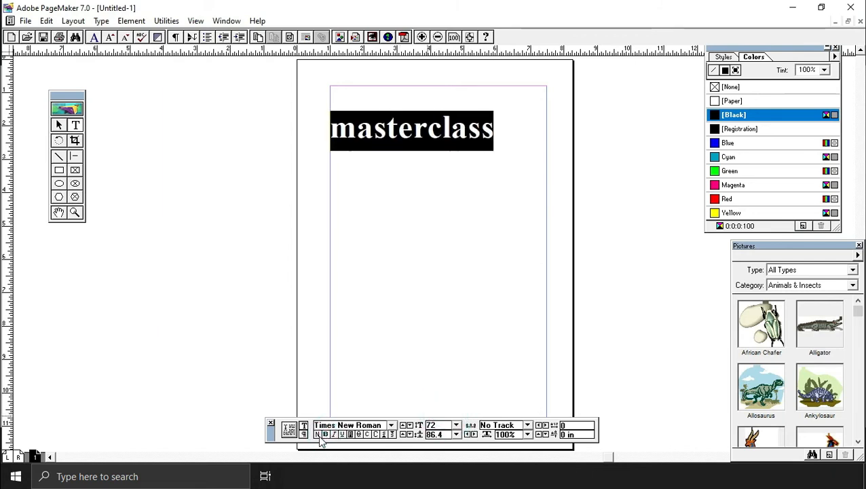
click(317, 435)
click(334, 434)
click(344, 435)
click(367, 435)
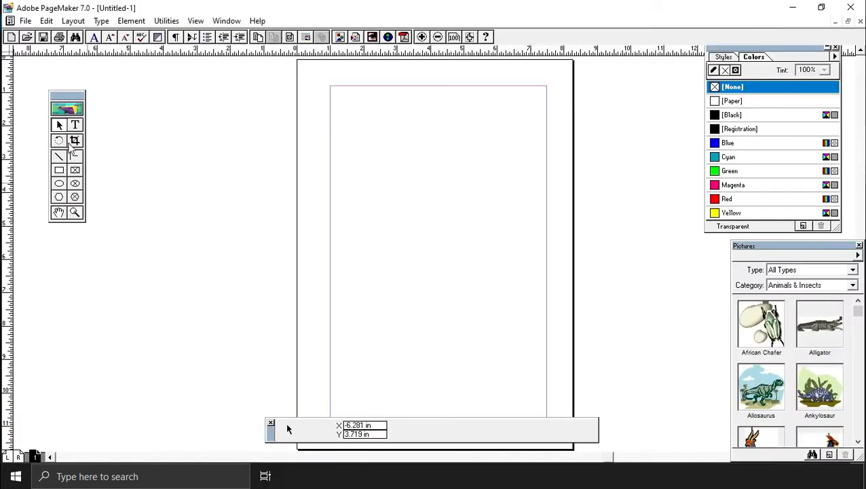
- Place the duck picture 9677016_orig.jpg from Downloads on the page at about 7.4 by 5.6 in
click(74, 142)
click(27, 23)
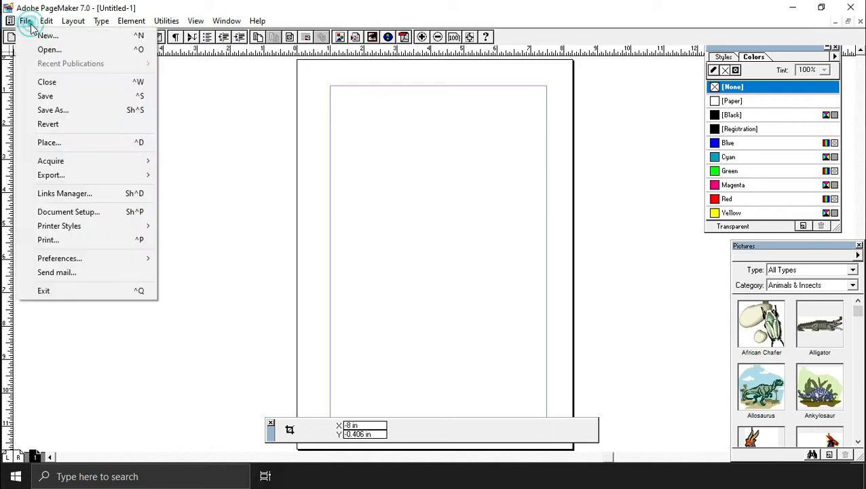
mouse_move(58, 158)
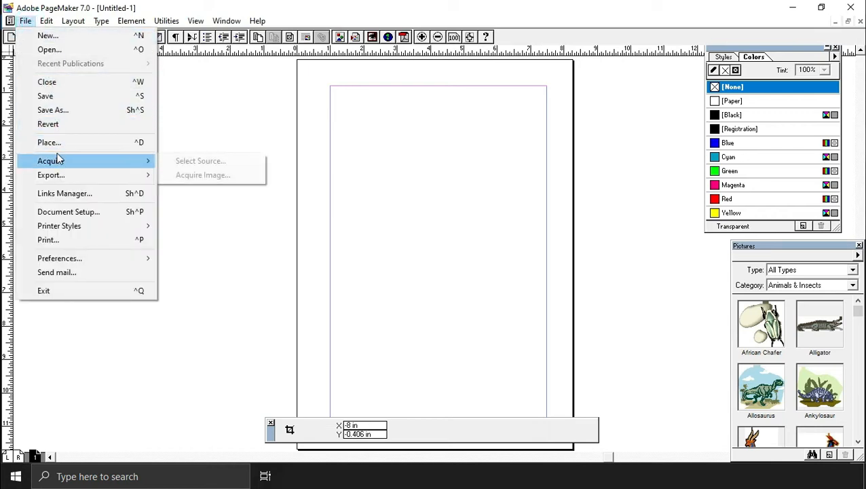
click(56, 142)
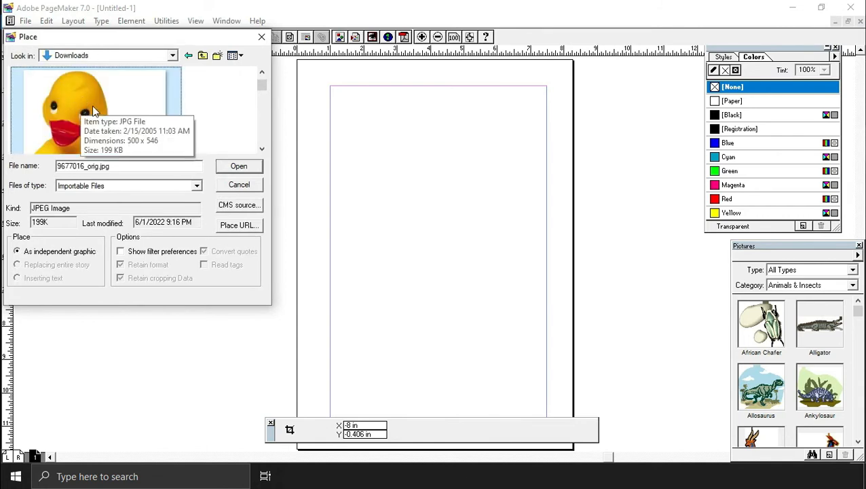
click(236, 168)
drag(334, 112, 586, 305)
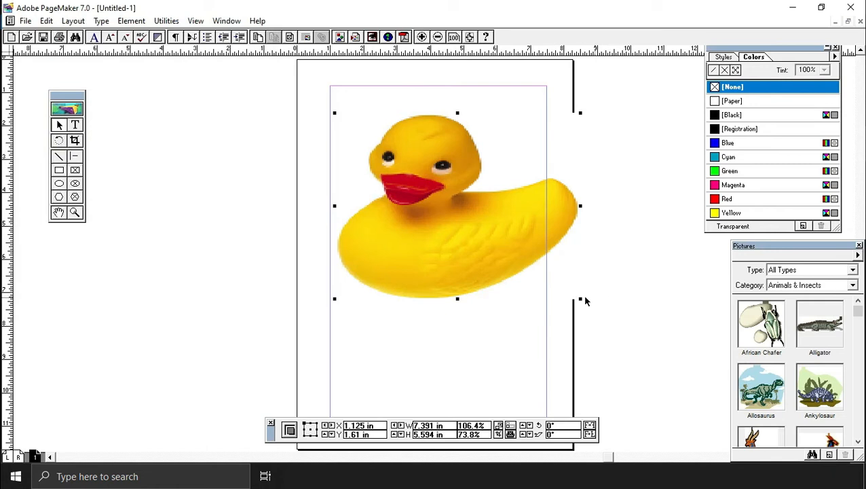
- Crop the duck picture to about 6.25 by 5.33 in from its lower-right corner and shift the image inside the crop frame
click(75, 141)
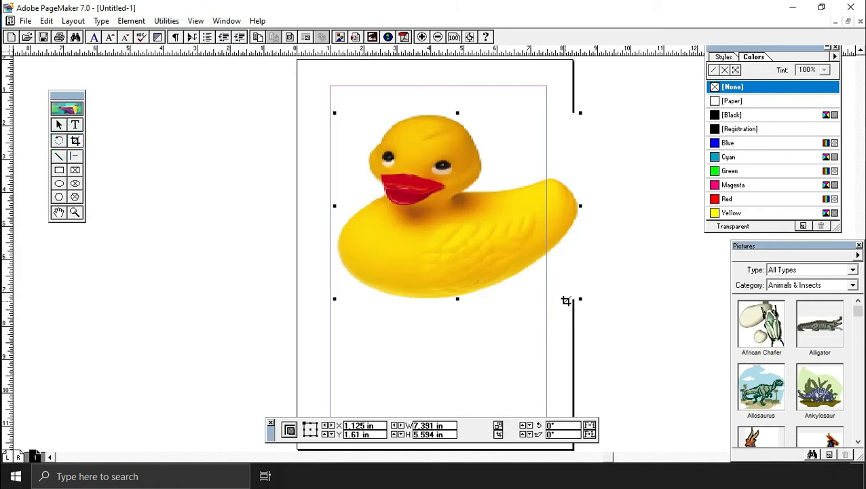
drag(579, 300, 541, 290)
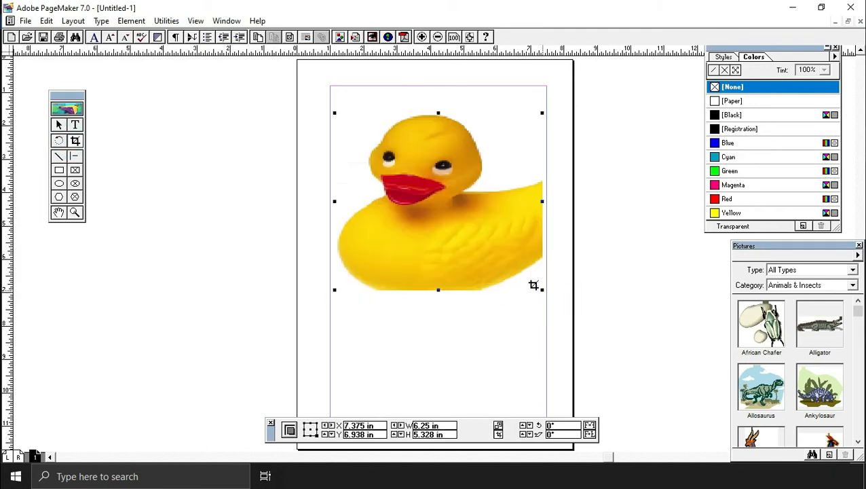
drag(475, 233, 441, 209)
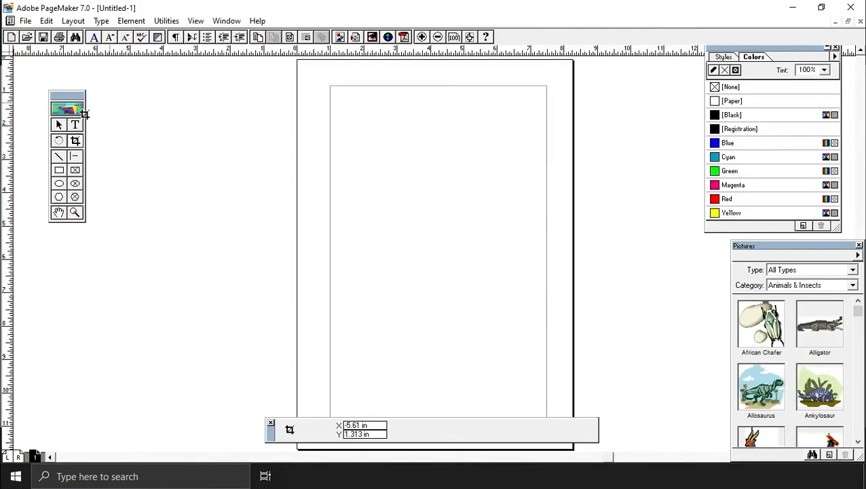
- Draw a horizontal, a vertical and two 45° diagonal lines on the page with the Constrained Line tool
click(74, 156)
drag(354, 144, 532, 145)
drag(399, 100, 399, 258)
mouse_move(366, 282)
mouse_down()
mouse_move(497, 133)
mouse_move(505, 144)
mouse_up()
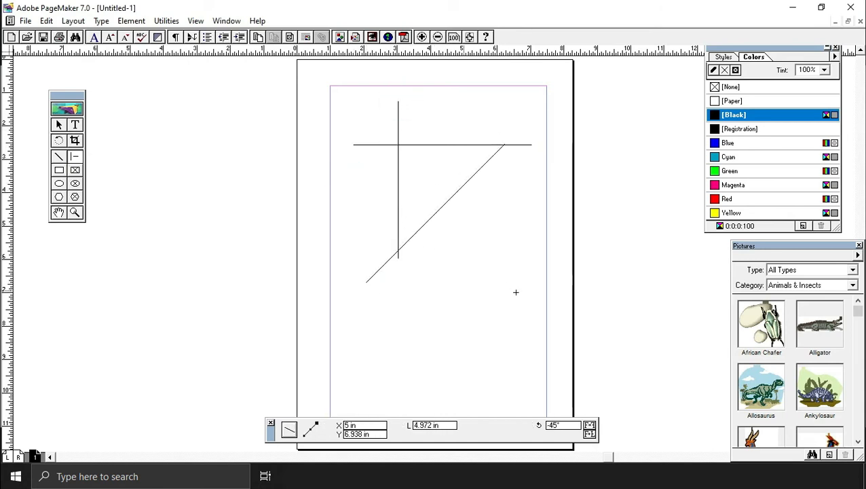
drag(347, 174, 466, 293)
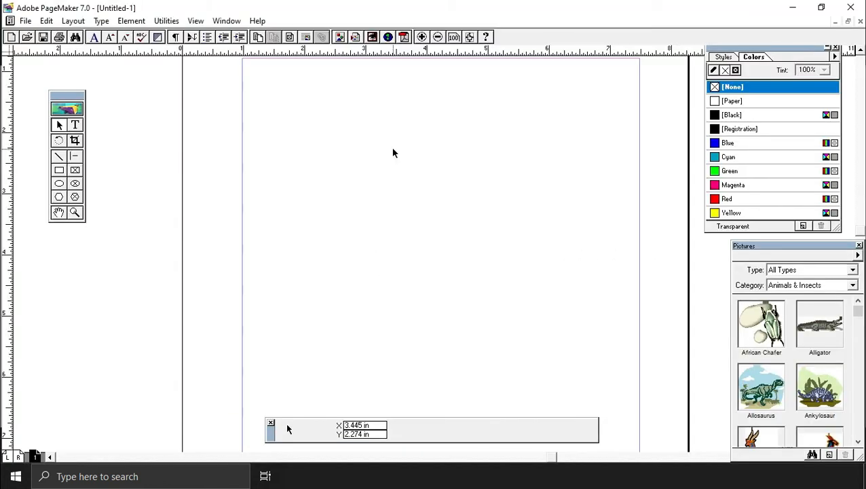
- Draw a rectangular frame about 4.04 by 2.2 in near the top of the page and enter the text "masterclass" in it
click(74, 170)
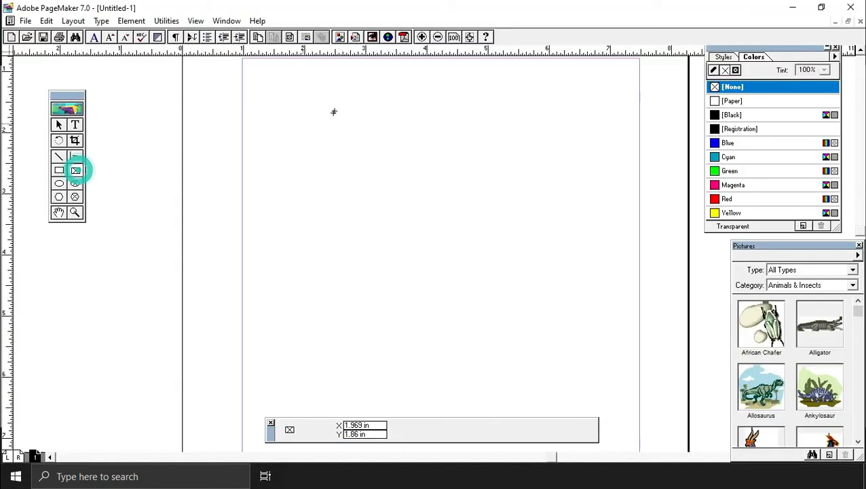
drag(294, 96, 540, 231)
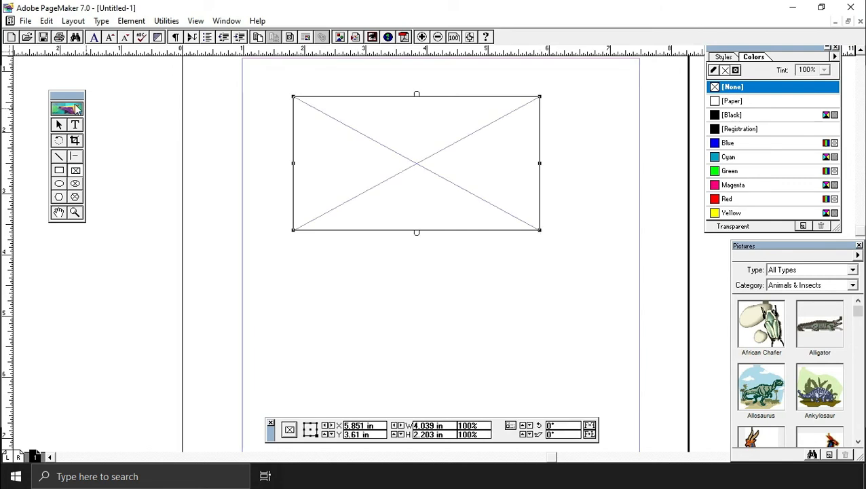
click(76, 125)
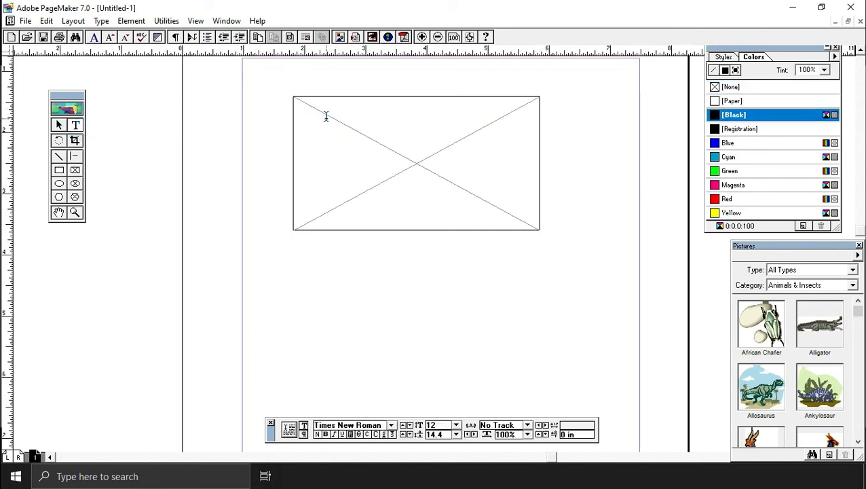
text(masterclass)
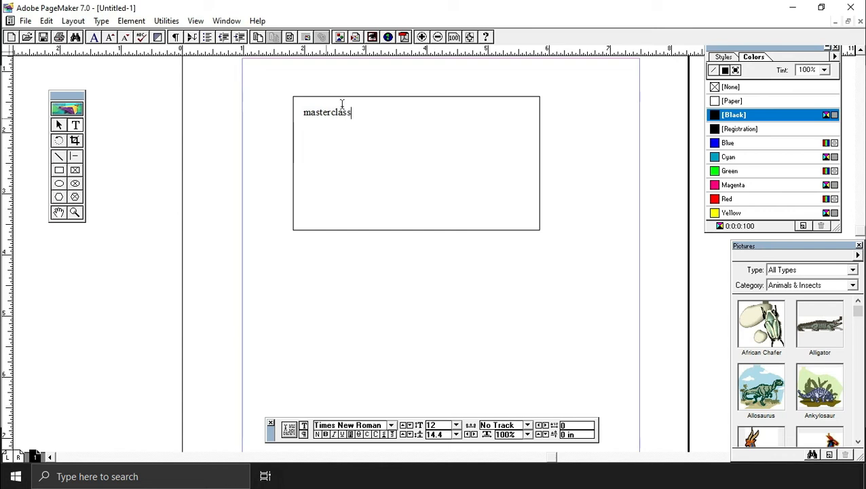
- Draw a rectangular frame about 4 by 2.13 in below the text frame and fill it with the duck picture, shifted inside the frame
click(74, 169)
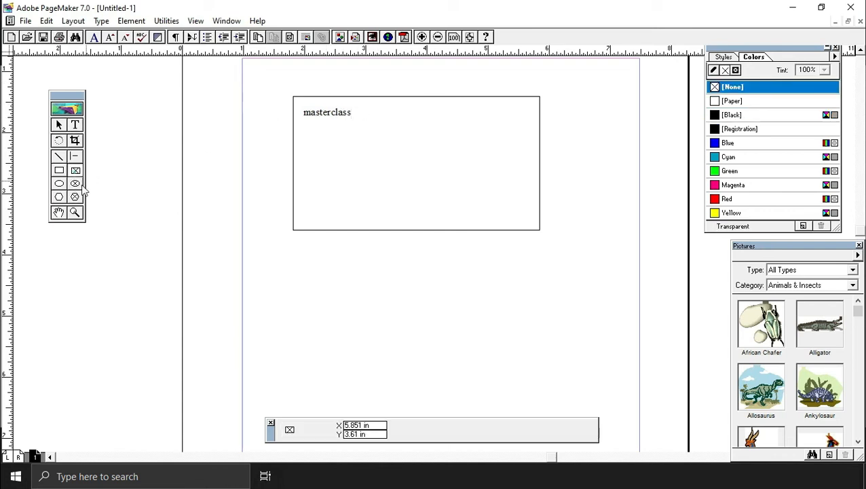
drag(294, 245, 538, 374)
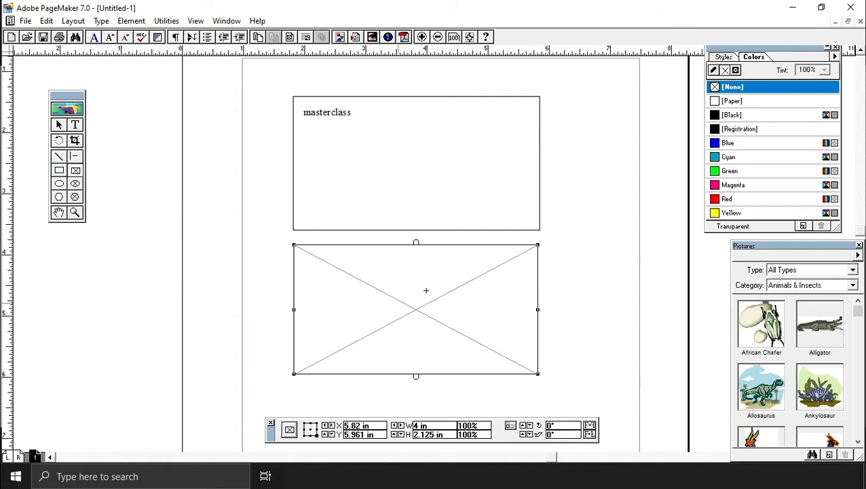
click(27, 22)
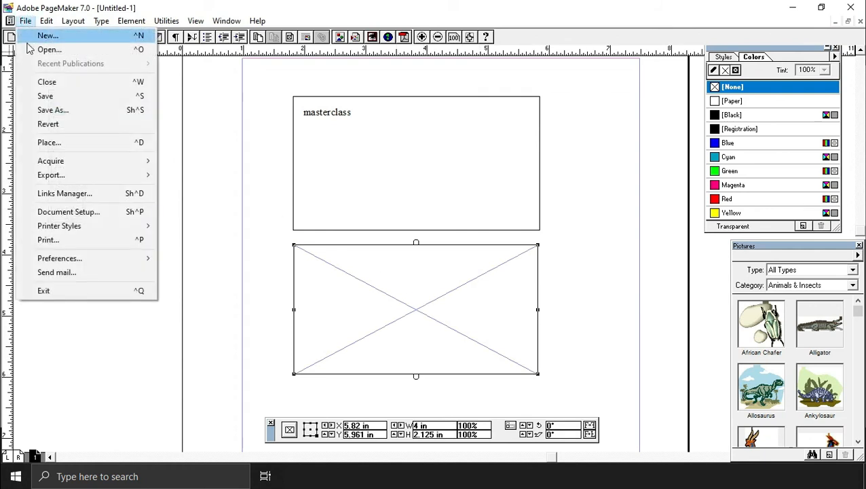
click(64, 142)
click(207, 114)
click(144, 110)
click(248, 170)
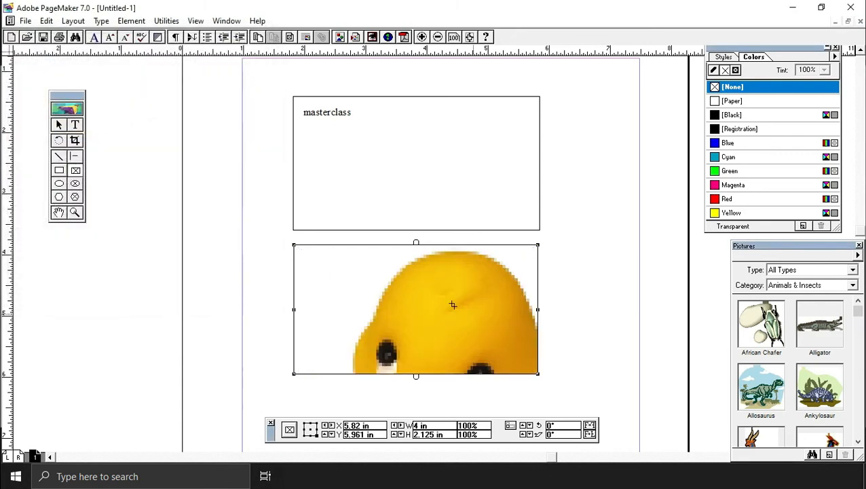
click(74, 140)
drag(437, 294, 395, 256)
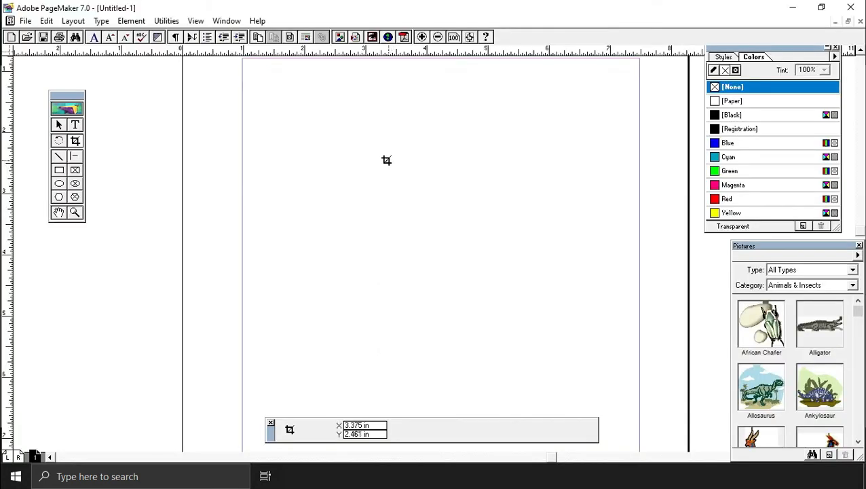
- Draw an elliptical frame about 3.91 by 2.91 in on the page and enter the text "masterclass" in it
click(75, 183)
drag(331, 122, 570, 300)
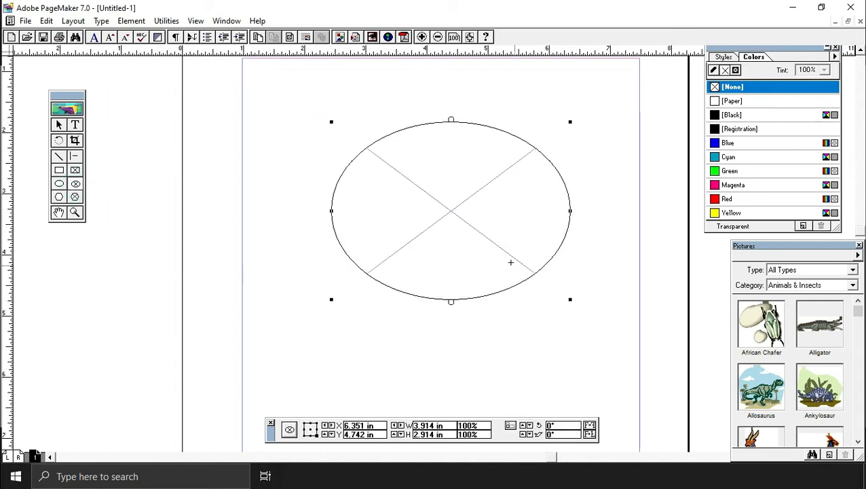
click(75, 124)
click(379, 152)
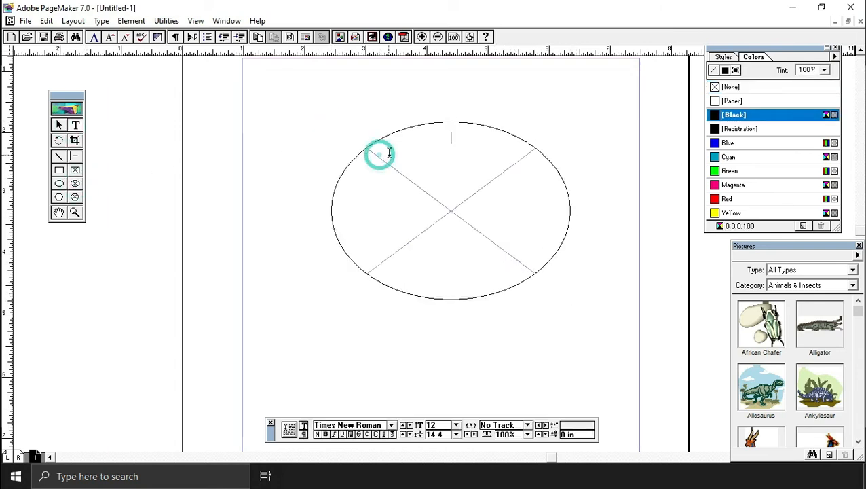
text(masterclass)
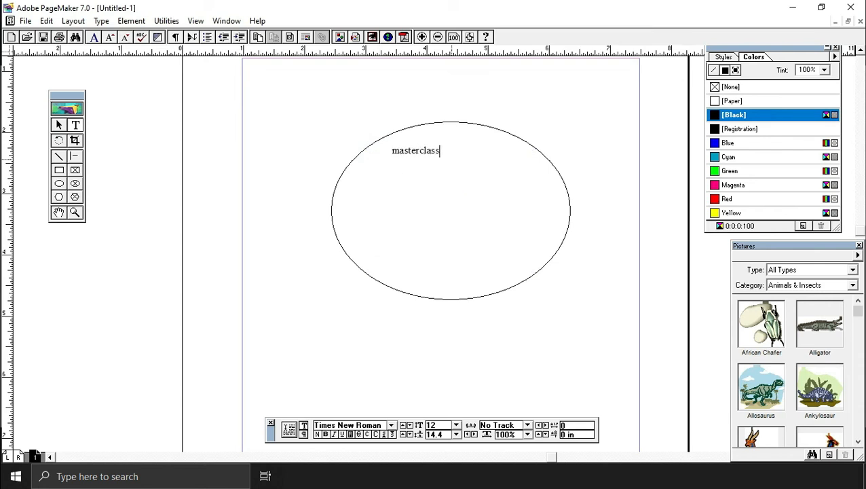
key(ctrl+a)
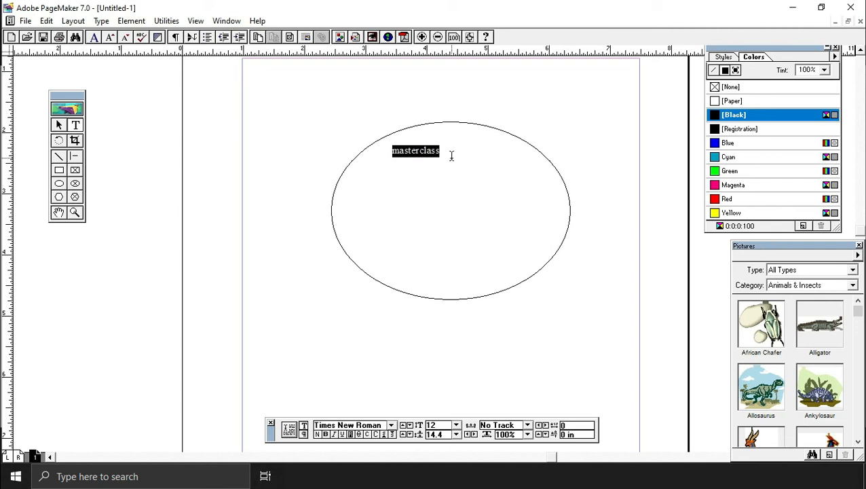
click(452, 157)
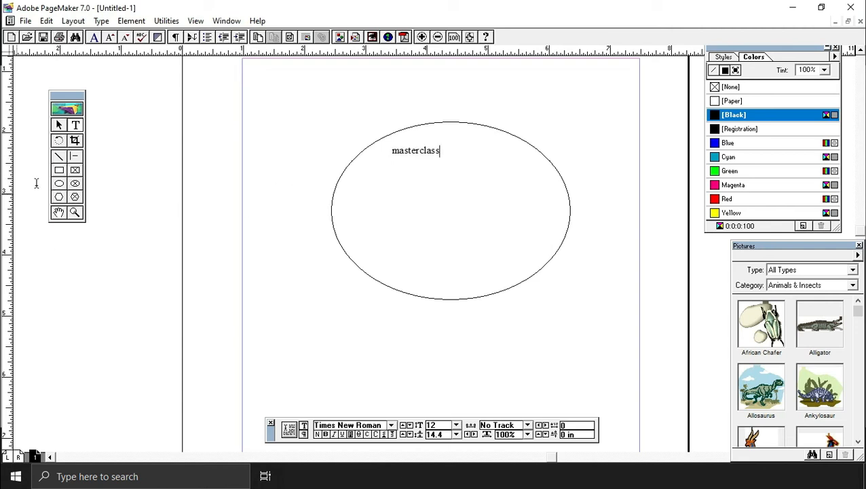
- Draw an elliptical frame about 2.94 by 2.09 in below the text ellipse and place the eagle picture from Downloads within it
click(75, 185)
drag(366, 291, 545, 417)
click(25, 21)
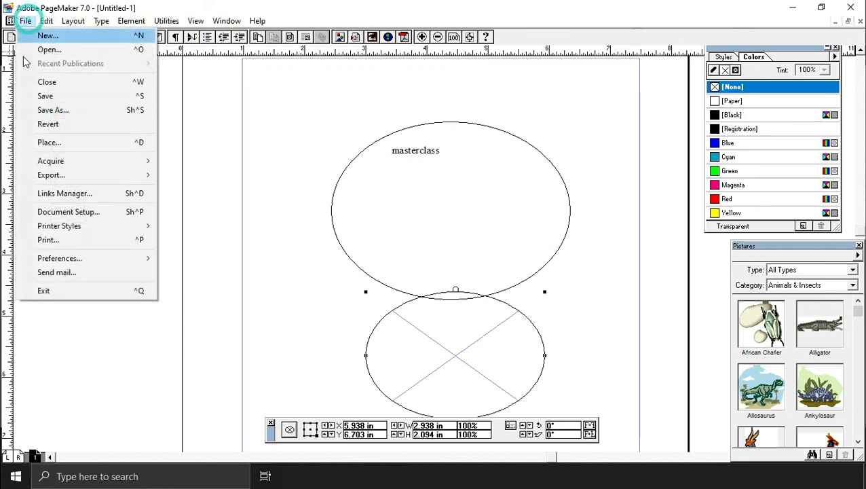
click(54, 141)
click(240, 167)
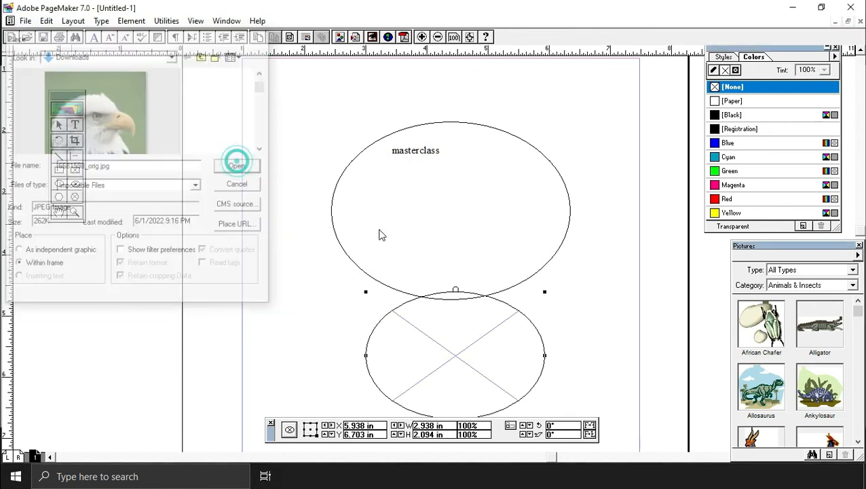
click(409, 262)
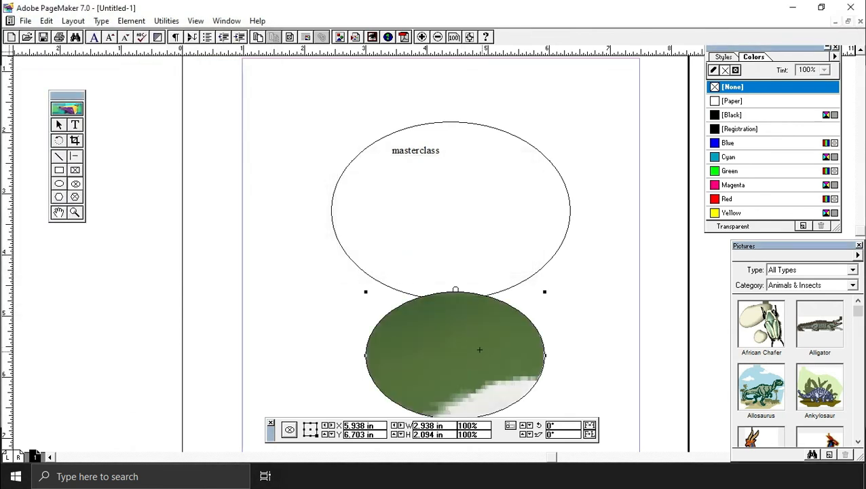
- Shift the eagle picture inside its elliptical frame with the Cropping tool
click(75, 140)
click(456, 352)
drag(456, 352, 499, 378)
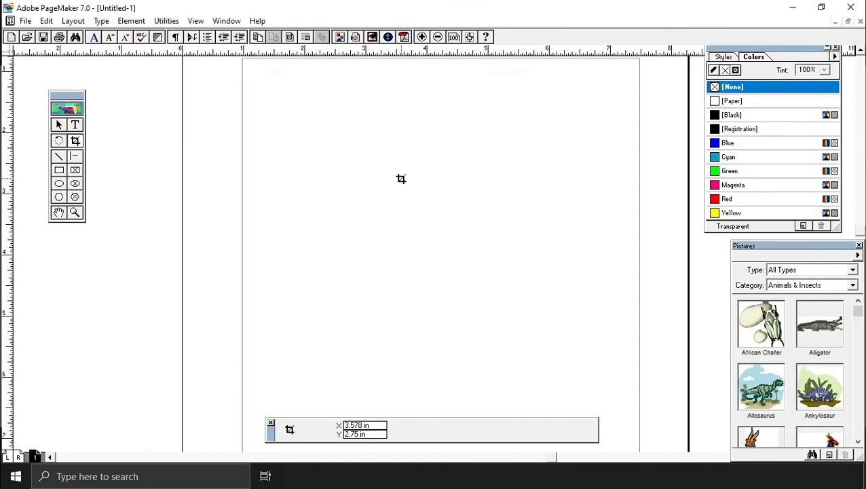
- Draw a polygon frame about 2.96 by 2.63 in and turn it into a star with 8 sides and a star inset
key(shift+alt+F6)
drag(362, 137, 543, 297)
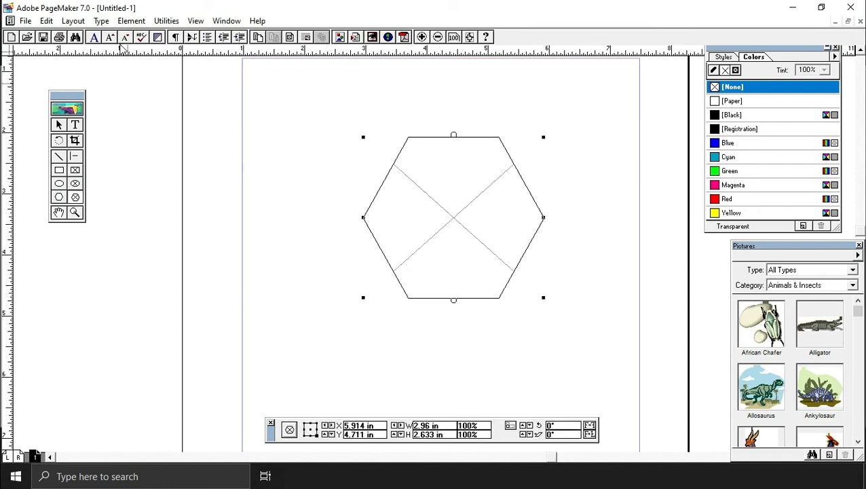
click(123, 23)
click(219, 258)
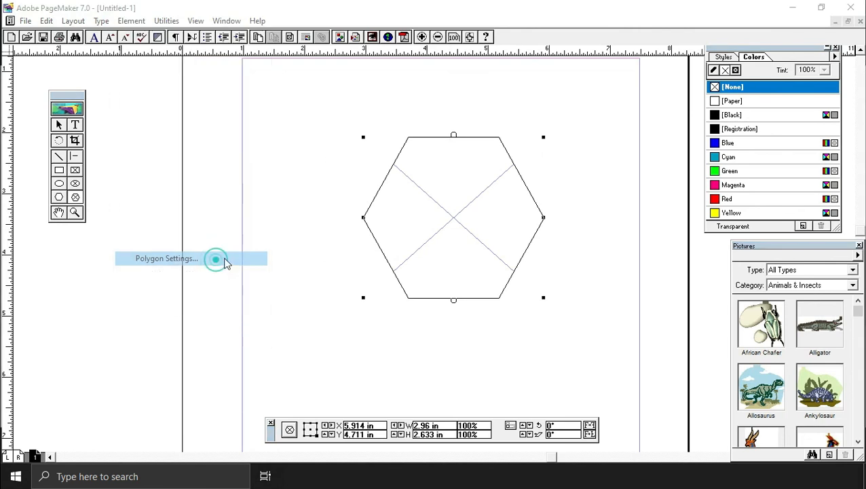
drag(356, 205, 354, 209)
drag(353, 245, 384, 251)
click(510, 194)
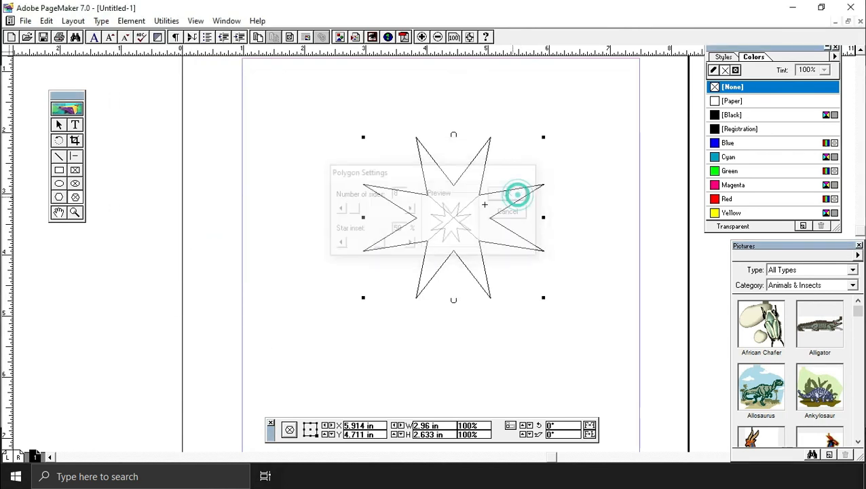
- Place the duck picture 9677016_orig.jpg within the star frame and shift the image inside it with the Cropping tool
click(26, 21)
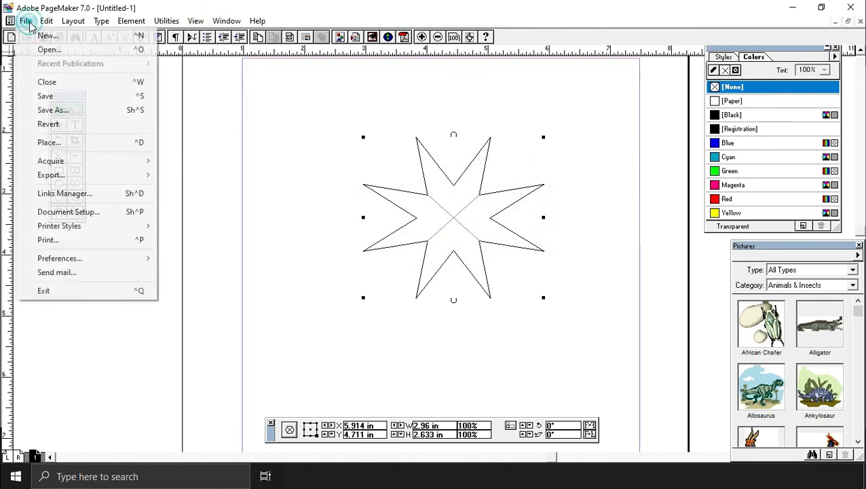
click(70, 147)
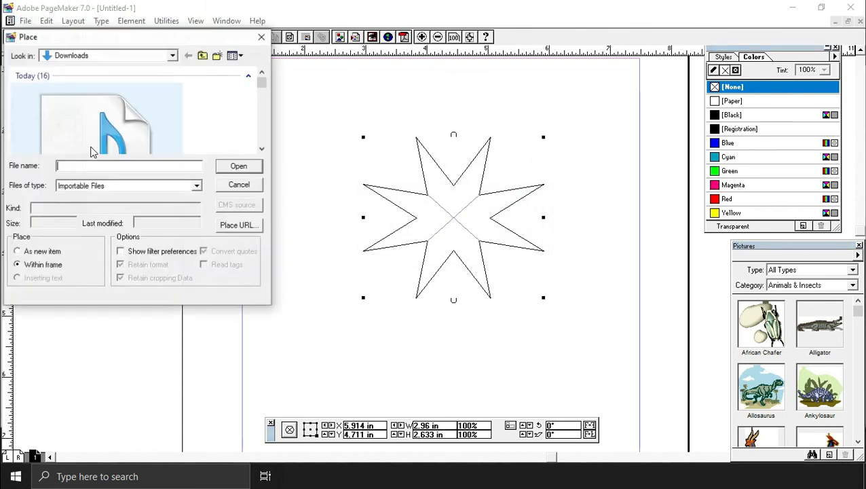
click(135, 126)
scroll(134, 123, down, 1)
click(135, 122)
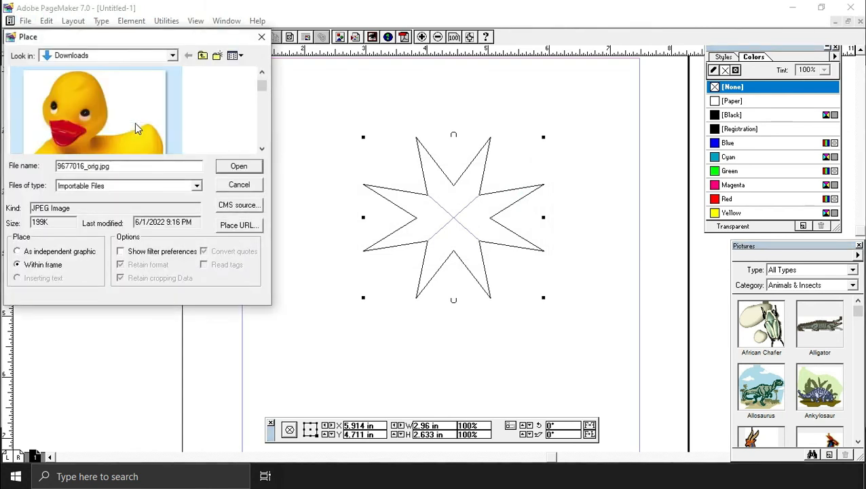
click(237, 168)
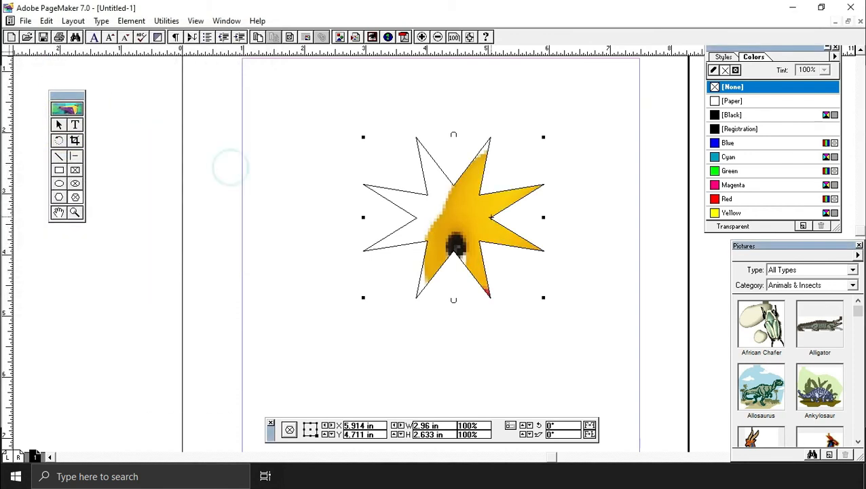
click(75, 140)
drag(457, 241, 484, 218)
- Draw a hexagonal frame about 3.52 by 3.06 in on the page and enter the text "masterclass" in it
drag(298, 149, 514, 338)
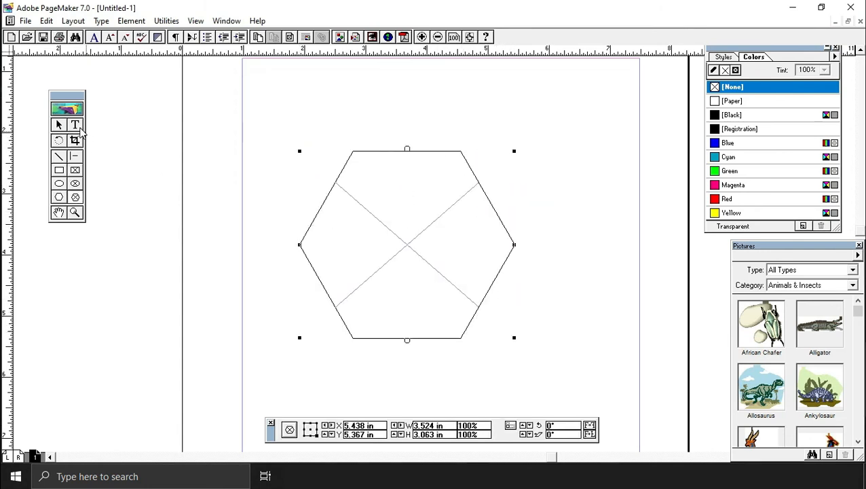
click(78, 128)
click(357, 191)
text(masterclass)
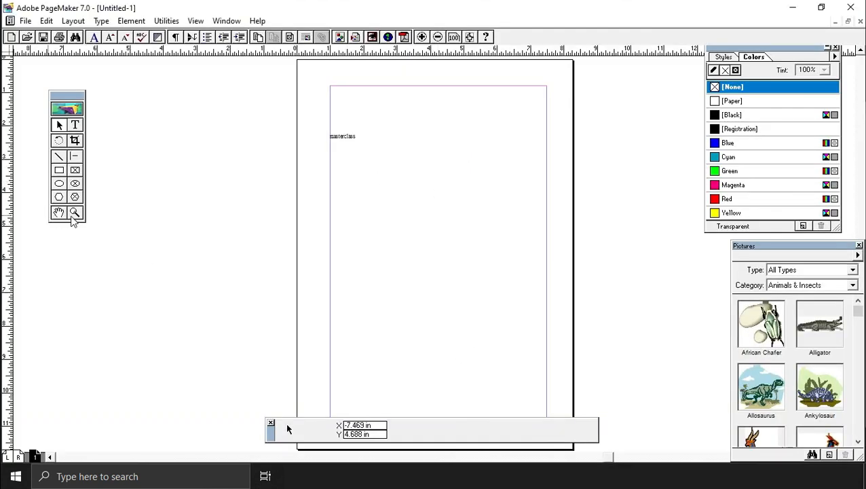
- Examine the "masterclass" text at several magnifications with the Zoom tool, zooming in, zooming out and enlarging a marked area
click(75, 214)
click(337, 144)
click(445, 235)
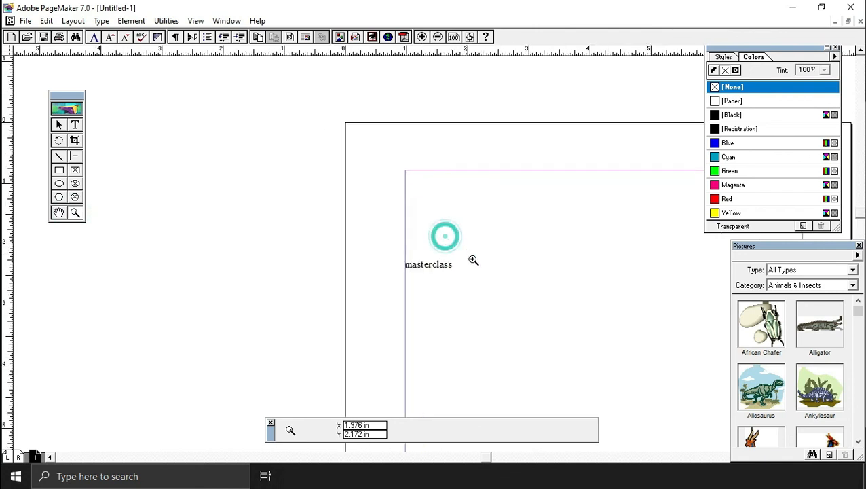
click(480, 214)
click(474, 222)
click(464, 290)
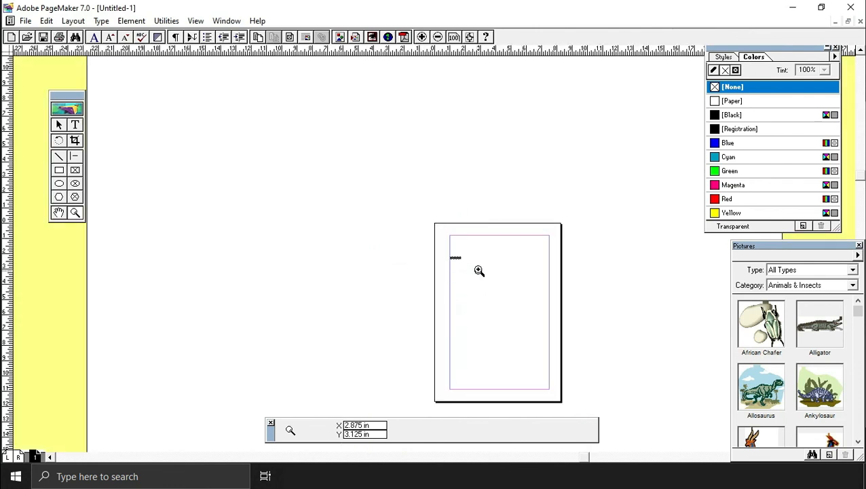
click(478, 268)
click(462, 242)
click(457, 242)
drag(188, 234, 347, 290)
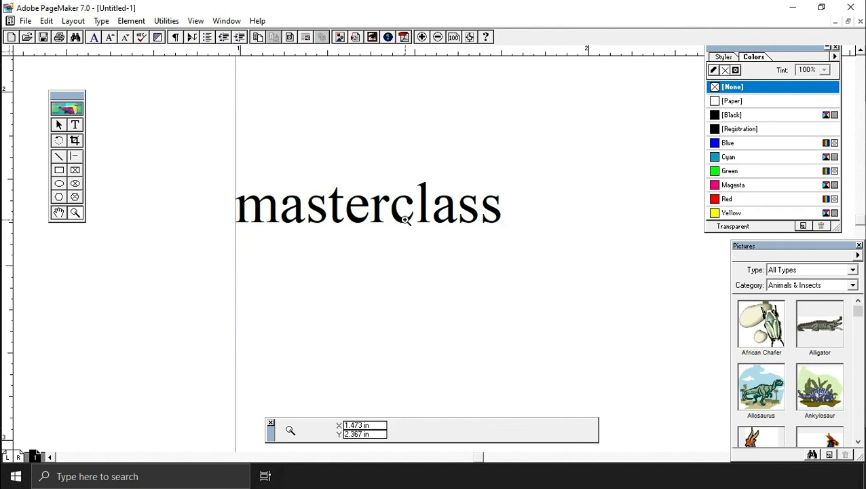